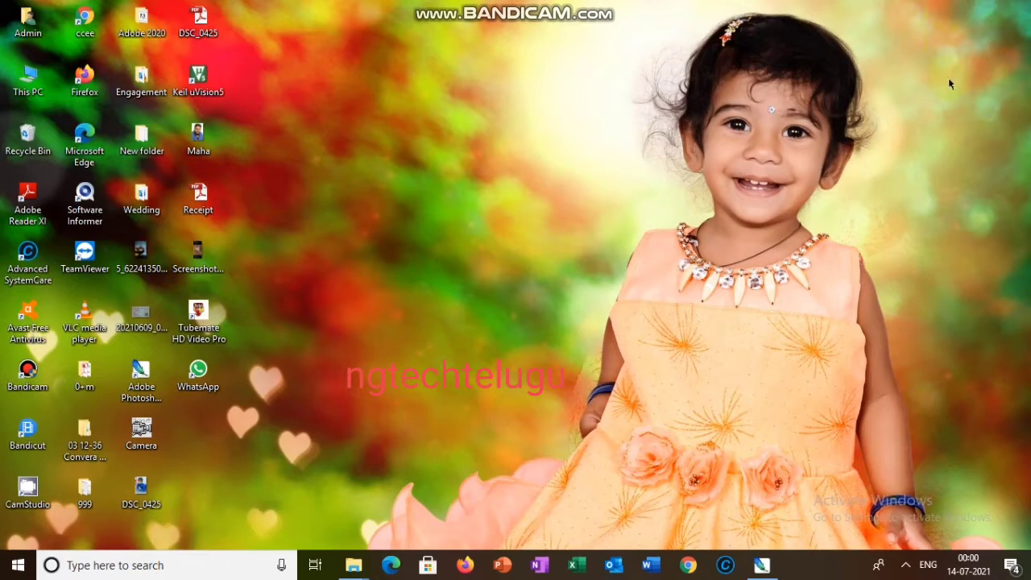
Switch to Adobe Photoshop and move the open photo's window closer to the middle of the workspace
left_click(762, 565)
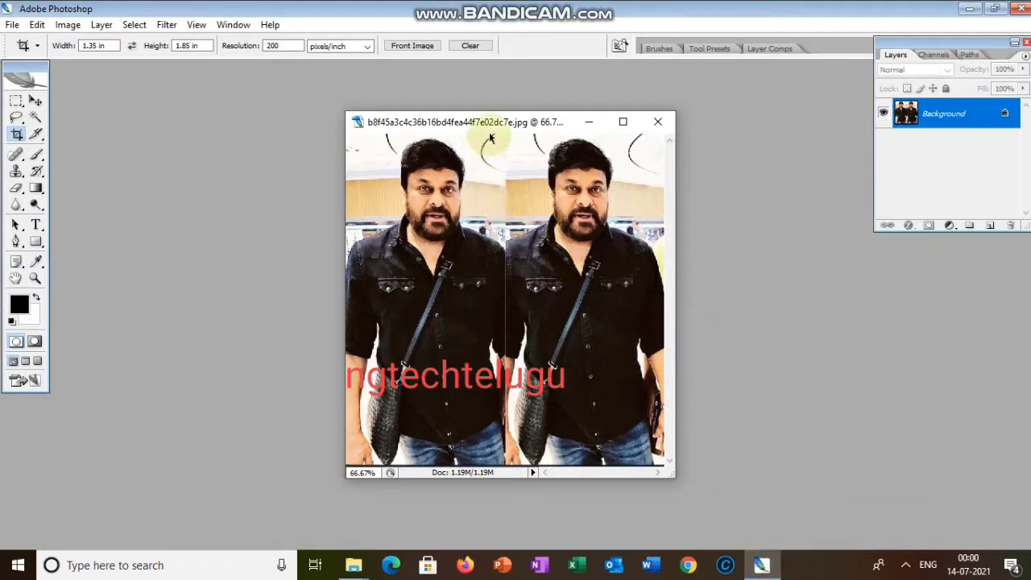
key("Tab")
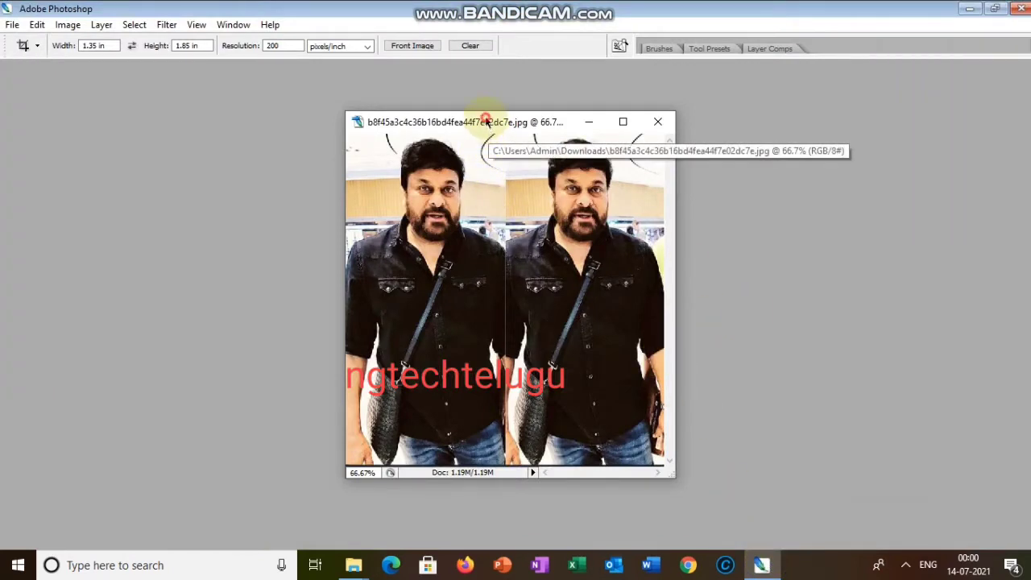
left_click_drag(486, 121, 590, 142)
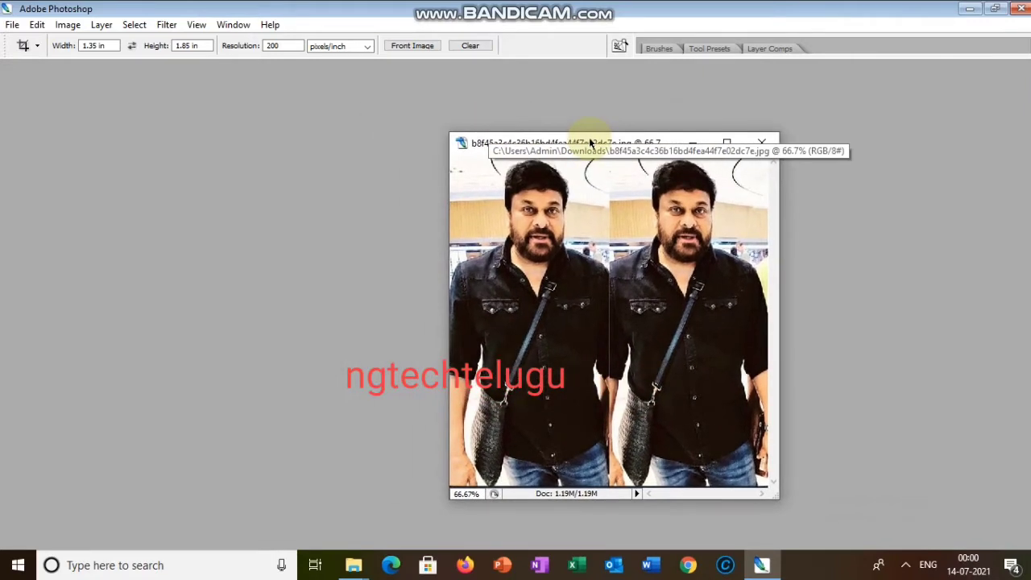
key("Tab")
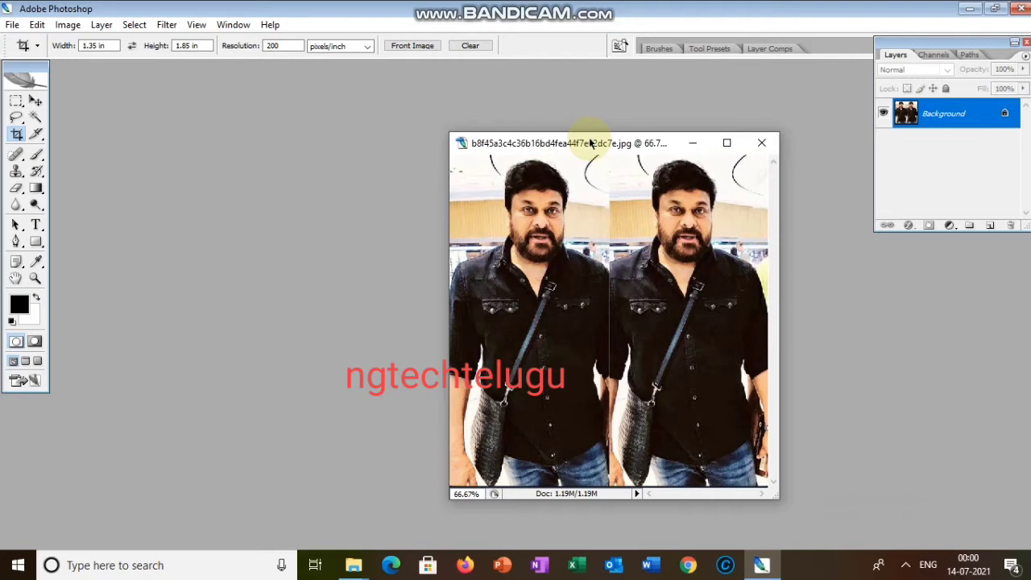
Open the double-portrait photo b8f45a3c4c36b16bd4fea44f7e02dc7e from the Downloads folder
left_click(12, 25)
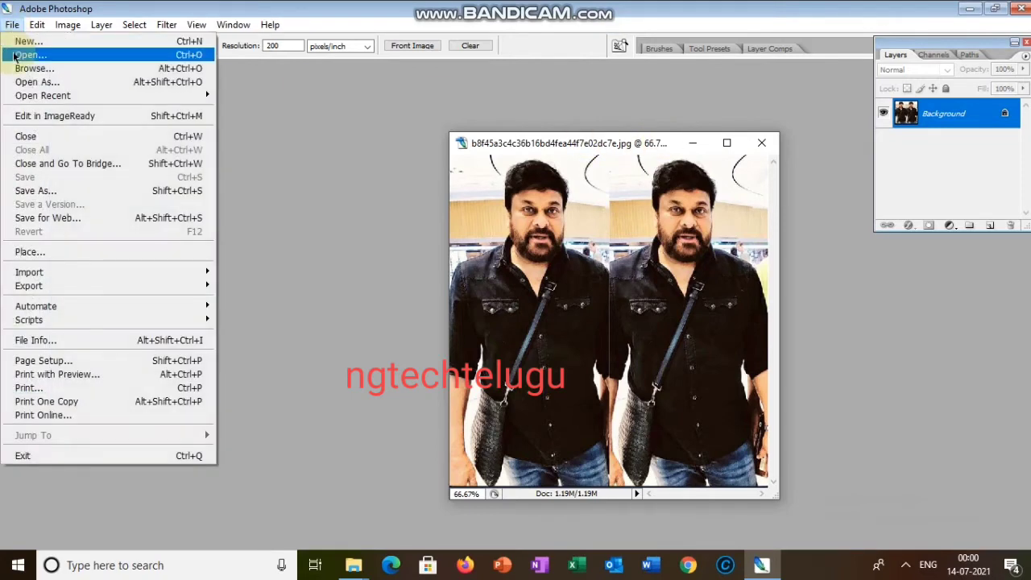
left_click(29, 55)
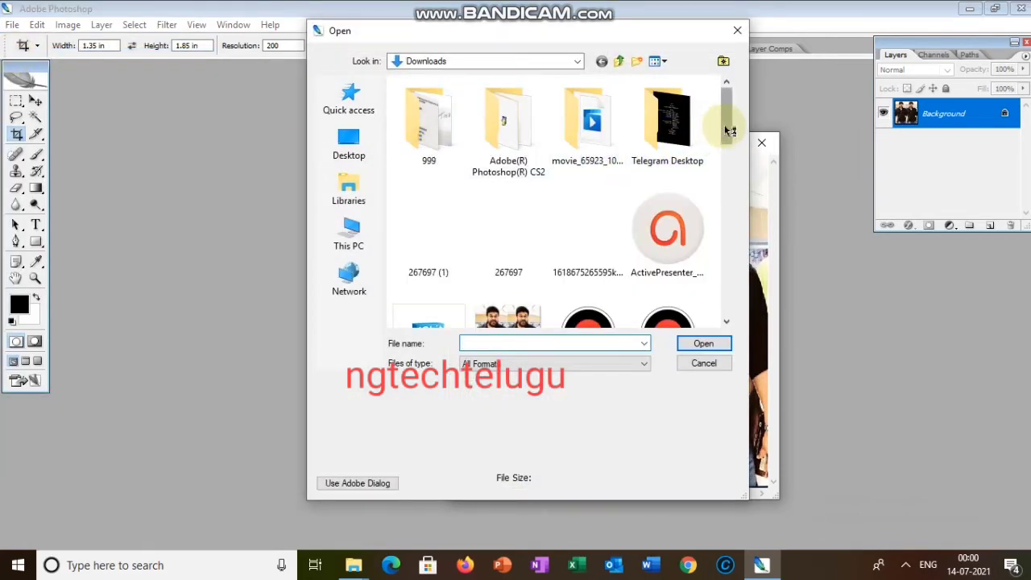
left_click_drag(727, 127, 727, 161)
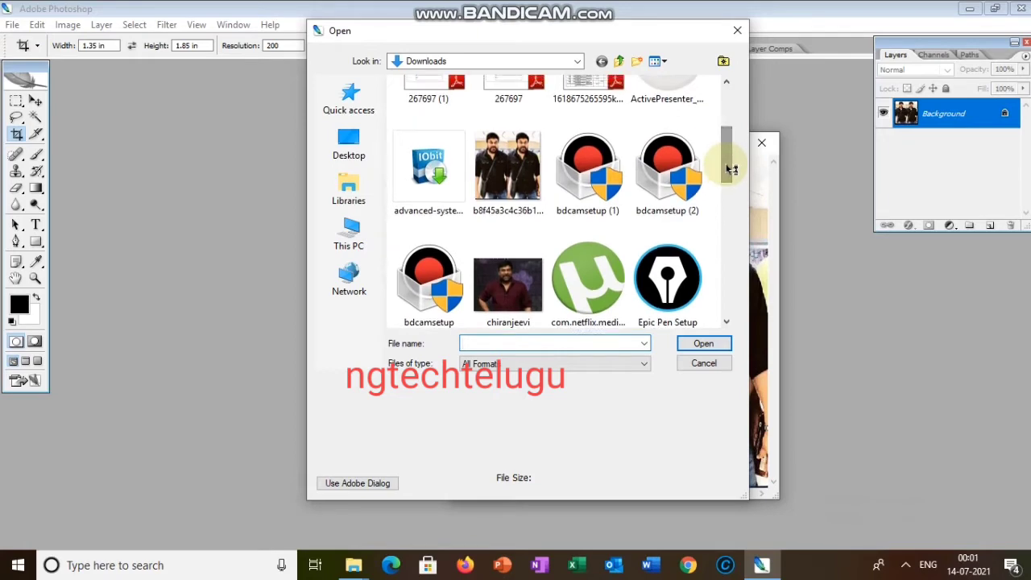
left_click(483, 189)
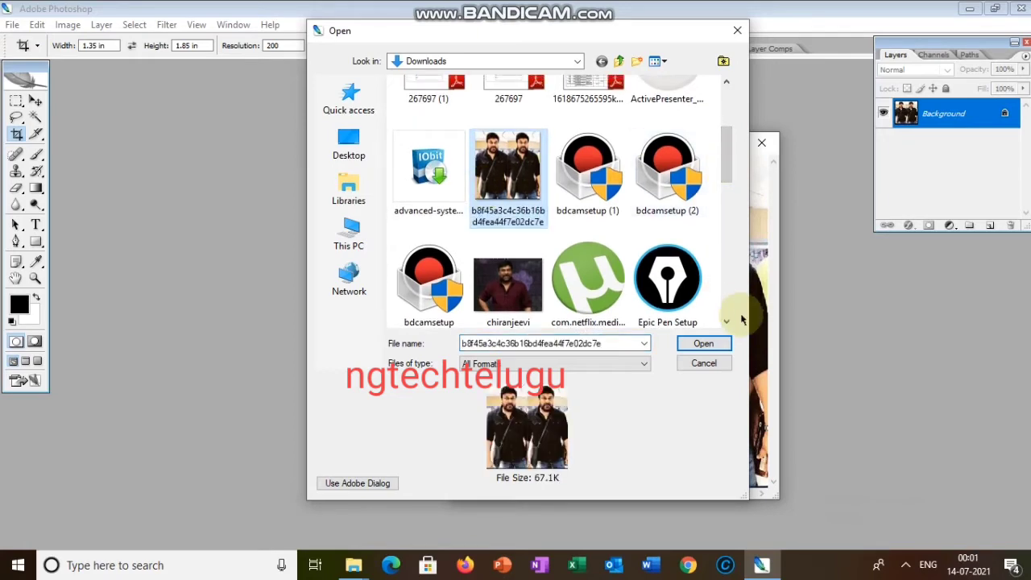
left_click(704, 343)
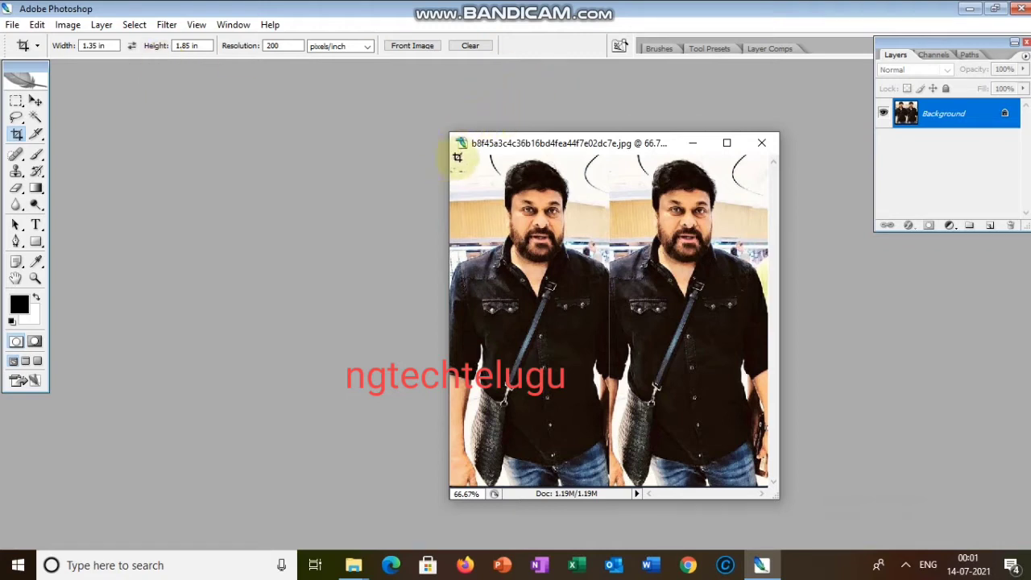
Crop the photo to the left portrait's head and upper body at 1.35 × 1.85 in, 200 pixels/inch, and maximize the image window
key("Tab")
left_click_drag(456, 157, 614, 371)
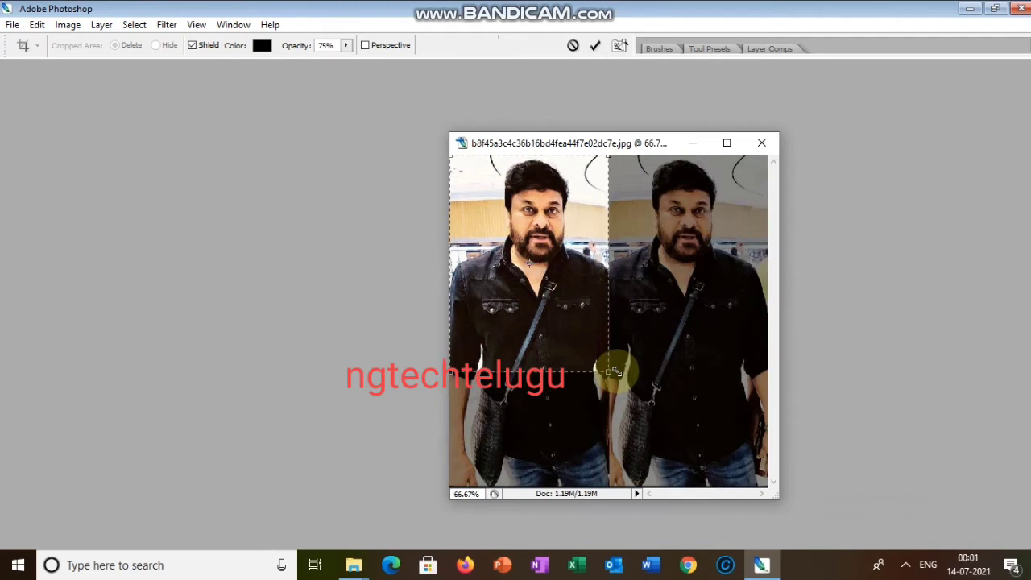
key("Return")
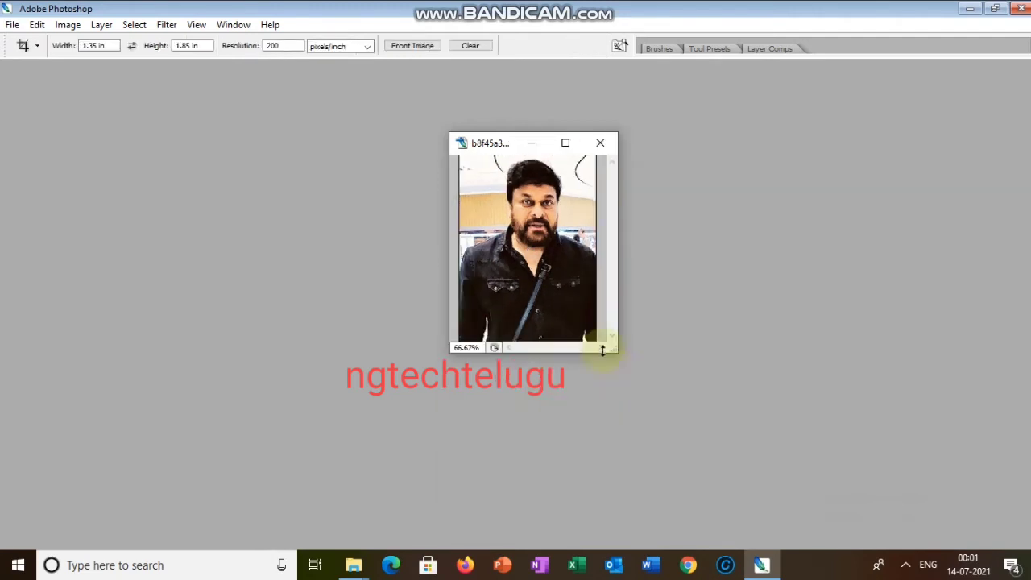
left_click(566, 144)
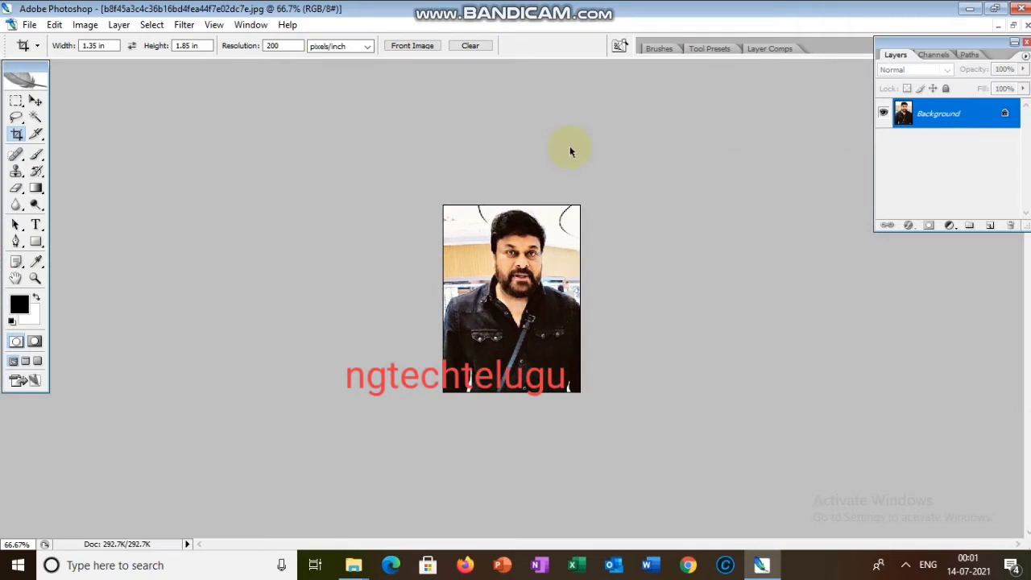
Select the whole portrait, add a centered 1 px black stroke at 100% opacity around its edge, and deselect
key("ctrl+a")
left_click(54, 25)
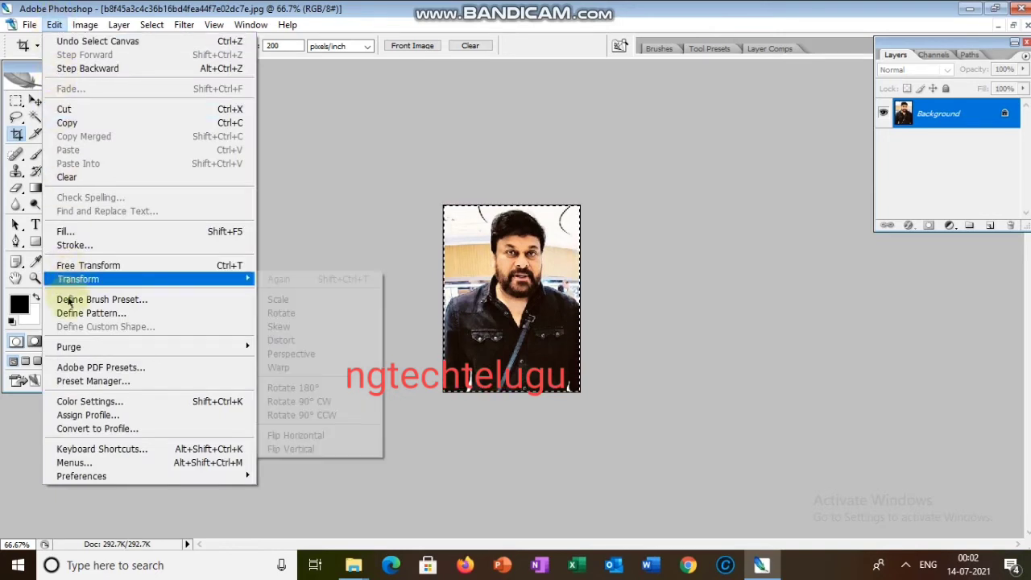
left_click(90, 245)
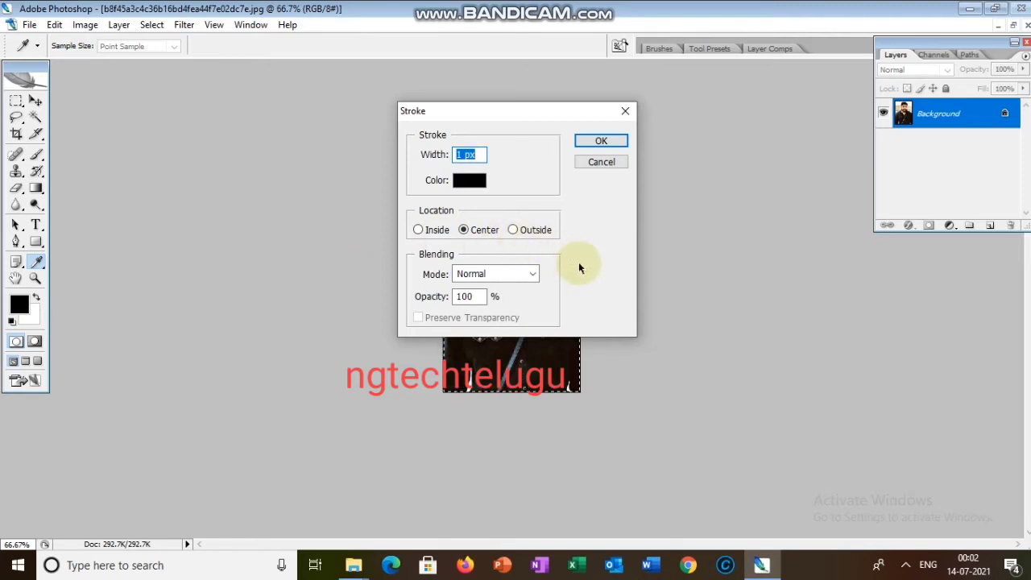
left_click(587, 142)
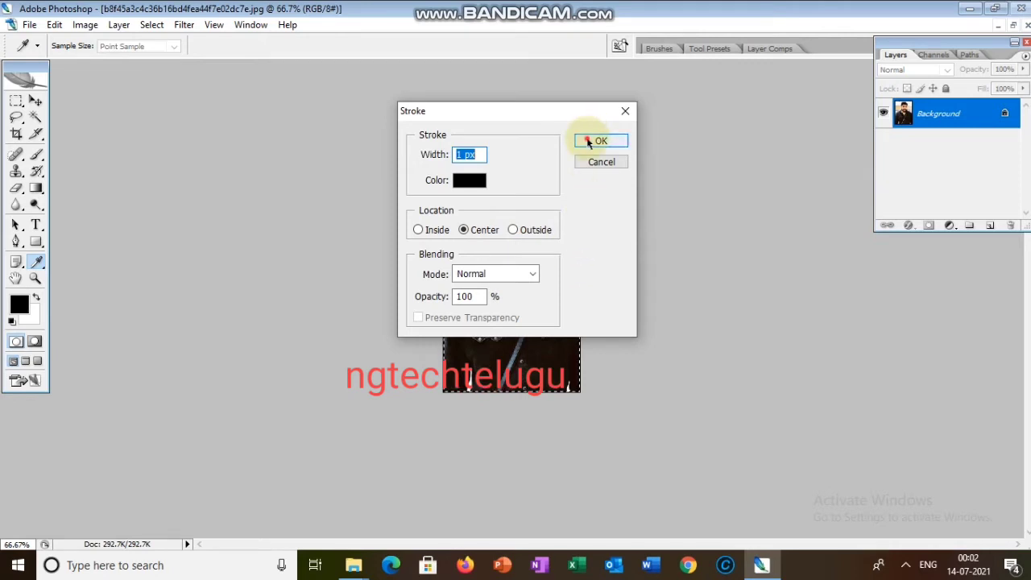
key("c")
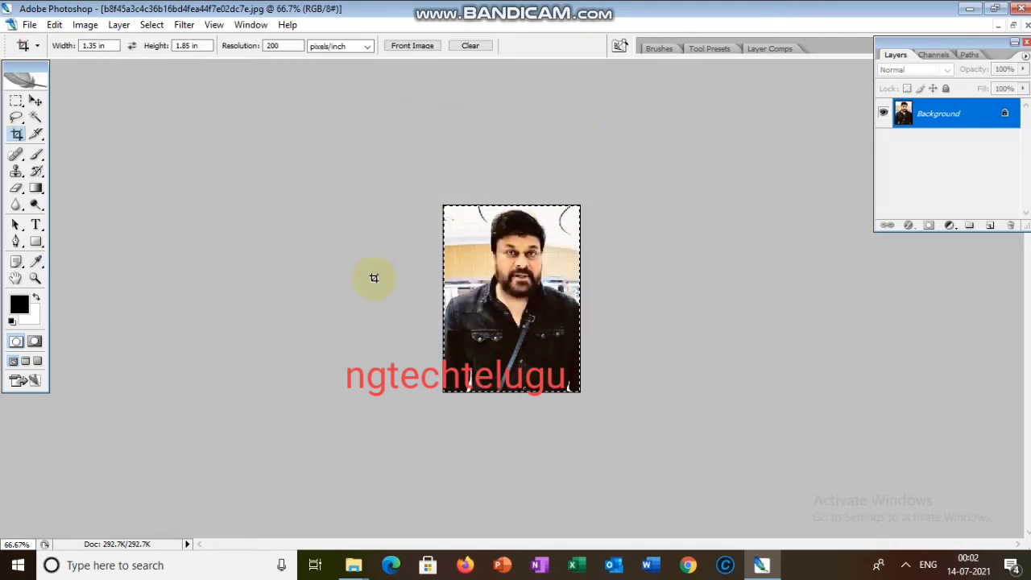
key("ctrl+d")
Start a canvas resize of the portrait measured in inches and set the new width to 1.5 inches
left_click(82, 29)
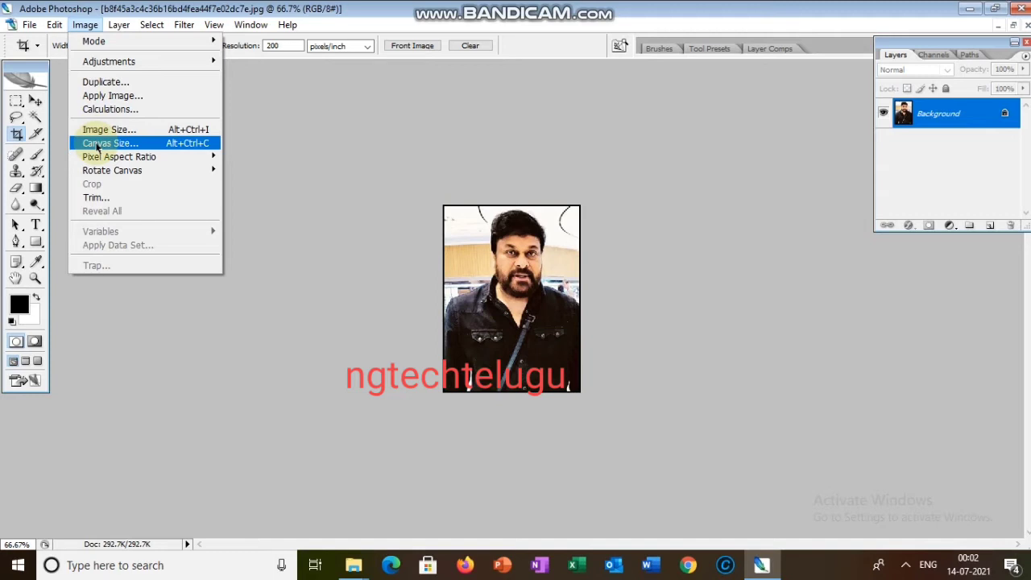
left_click(97, 145)
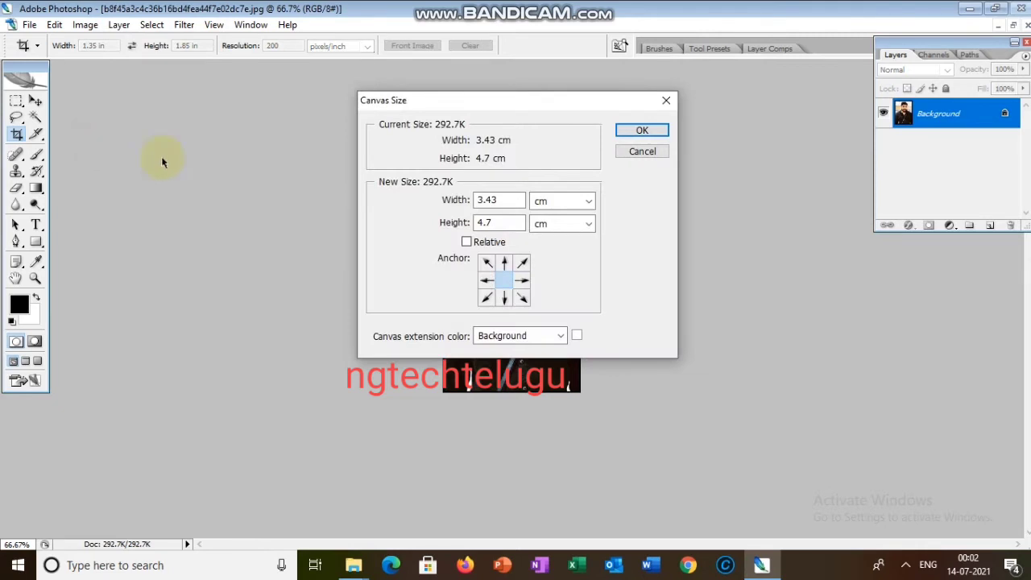
left_click(589, 203)
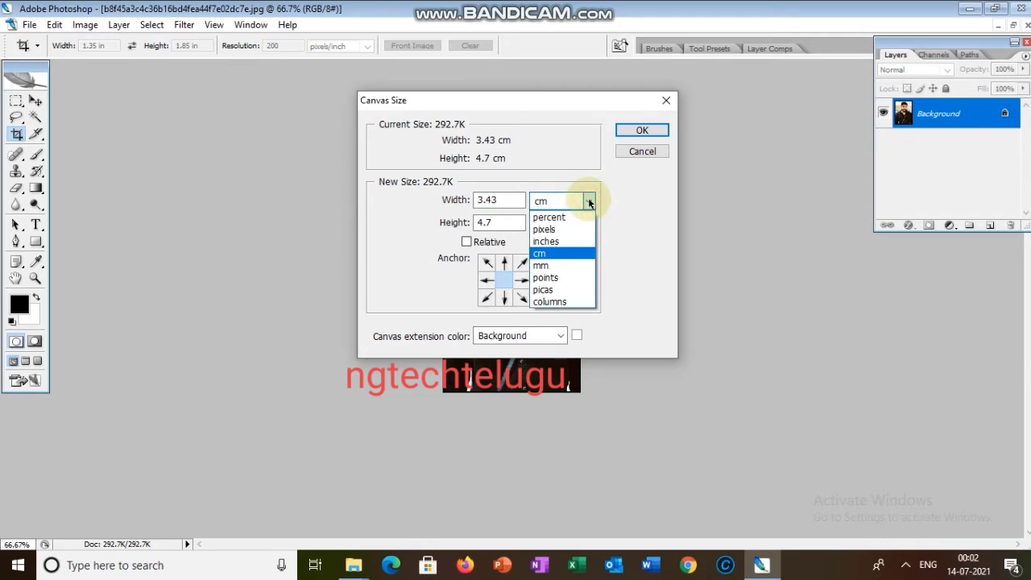
left_click(564, 242)
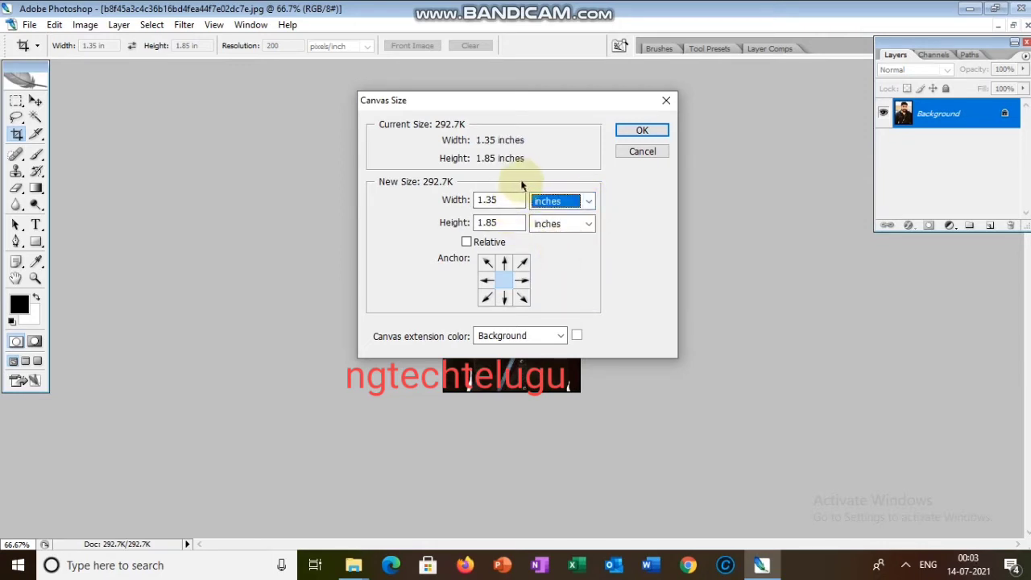
left_click(492, 200)
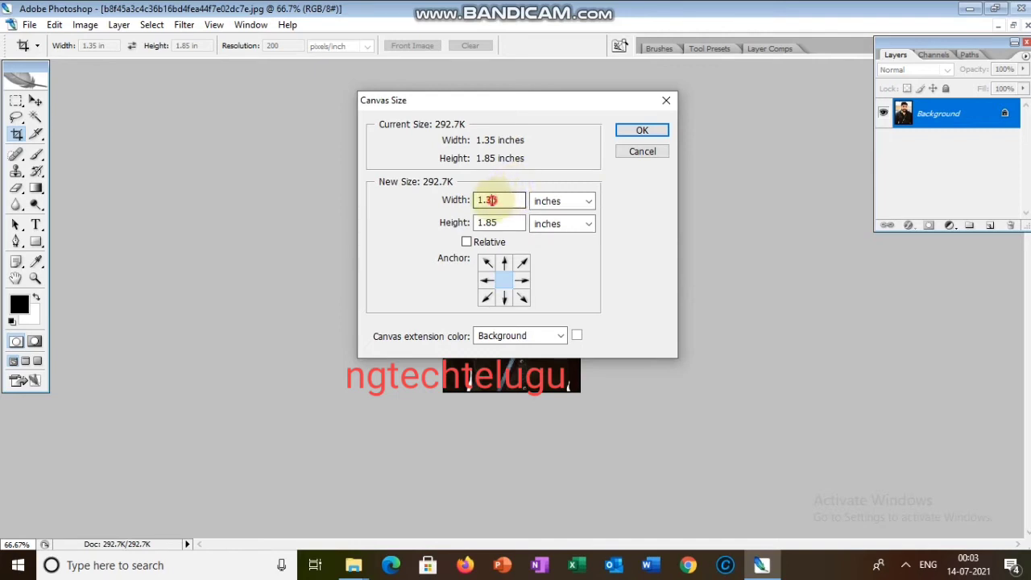
key("BackSpace")
Set the new canvas height to 2 inches and apply the resize with the centered anchor and background extension color
left_click(500, 225)
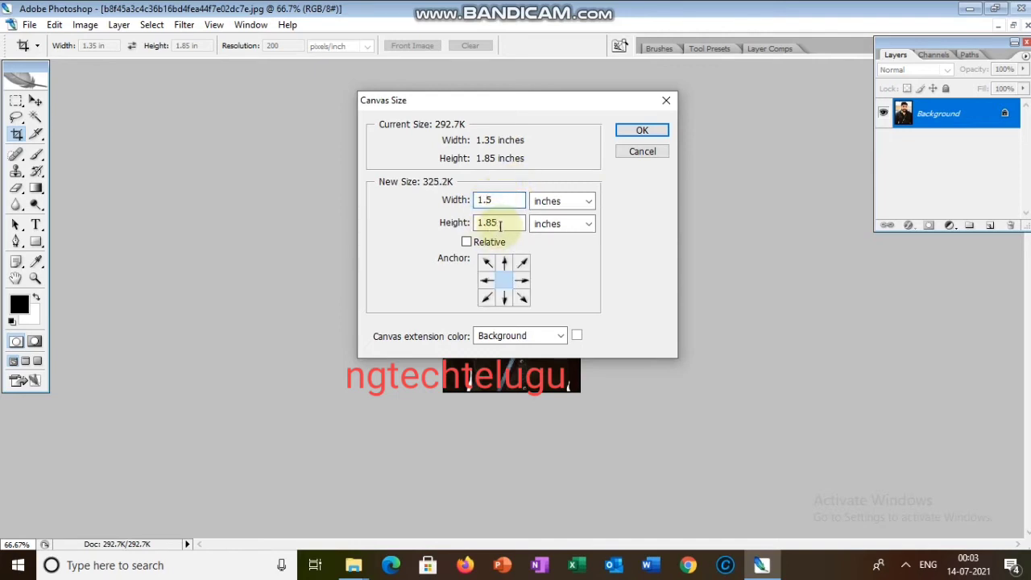
left_click(501, 225)
key("BackSpace")
key("BackSpace")
key("BackSpace")
key("BackSpace")
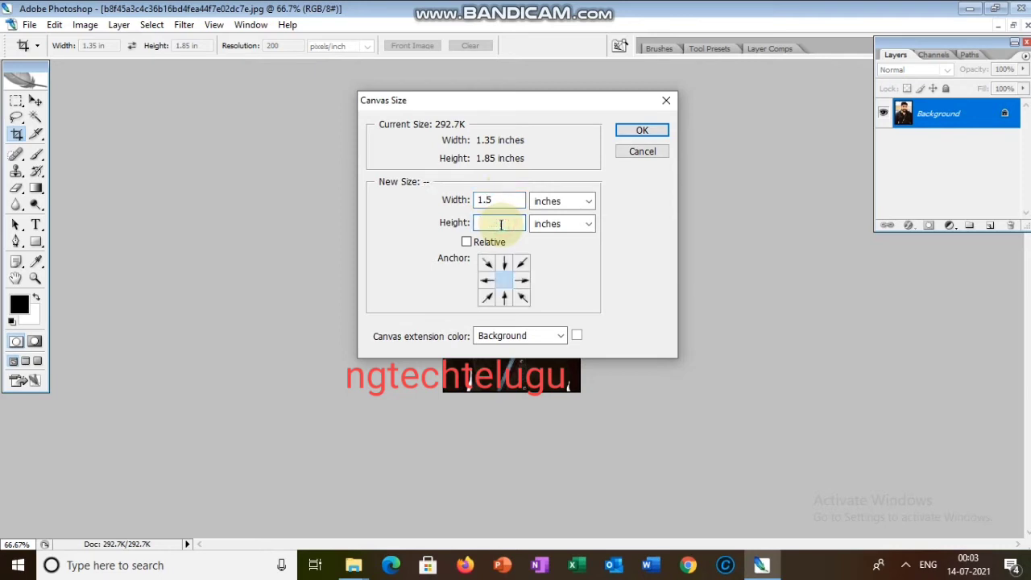
type("2")
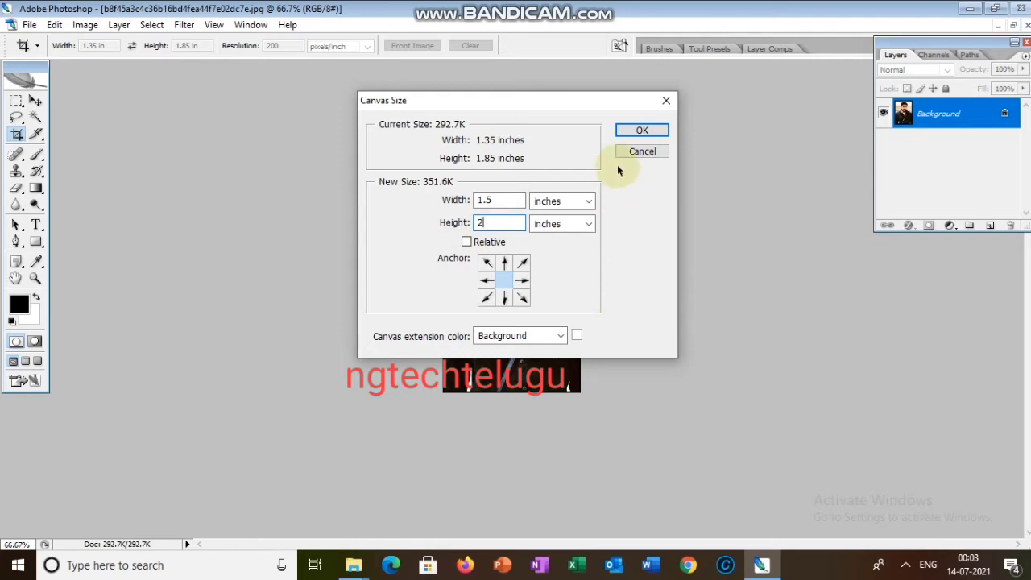
left_click(634, 131)
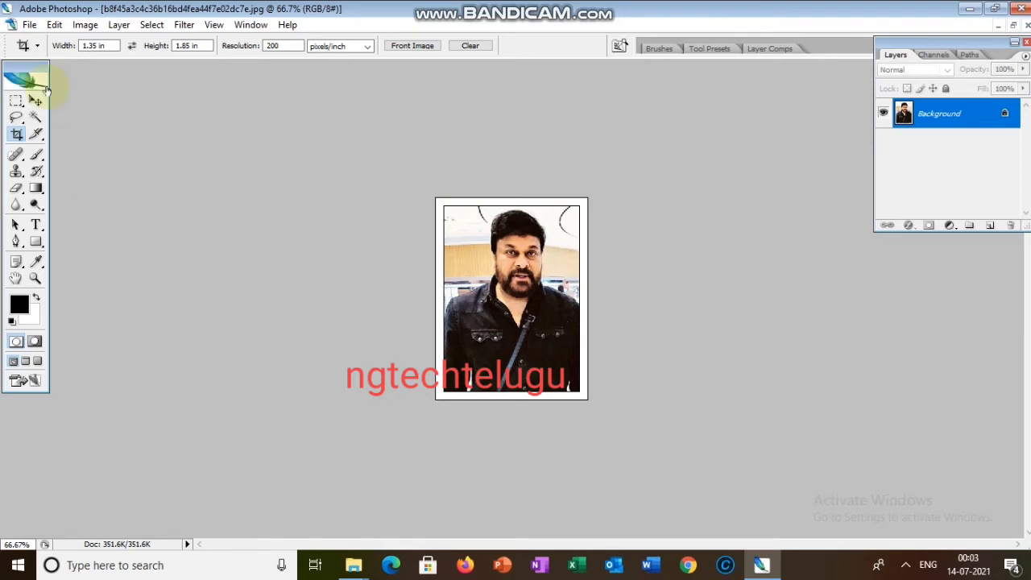
Define the bordered portrait as a pattern, keeping the suggested file name as its name
left_click(56, 25)
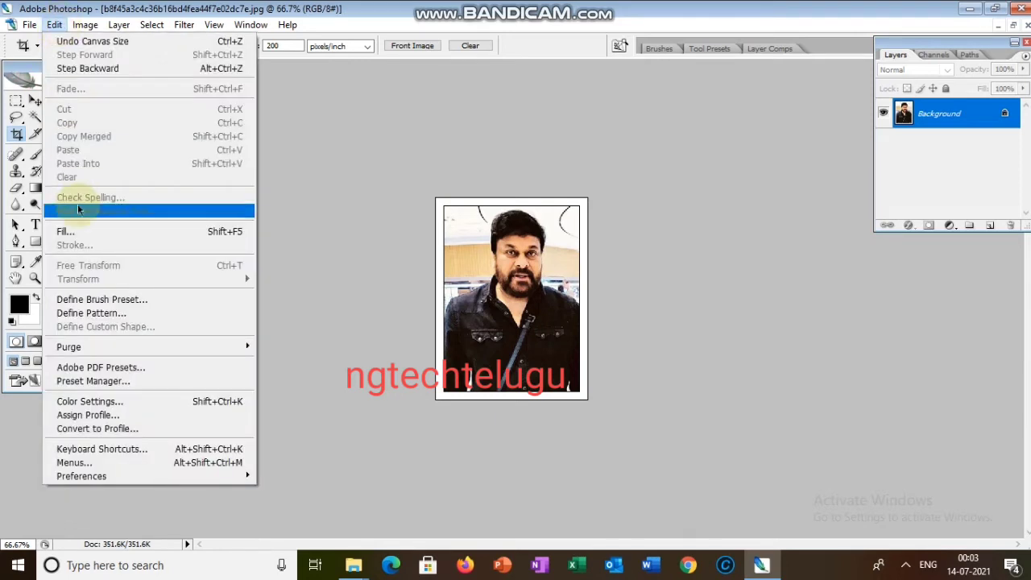
left_click(88, 313)
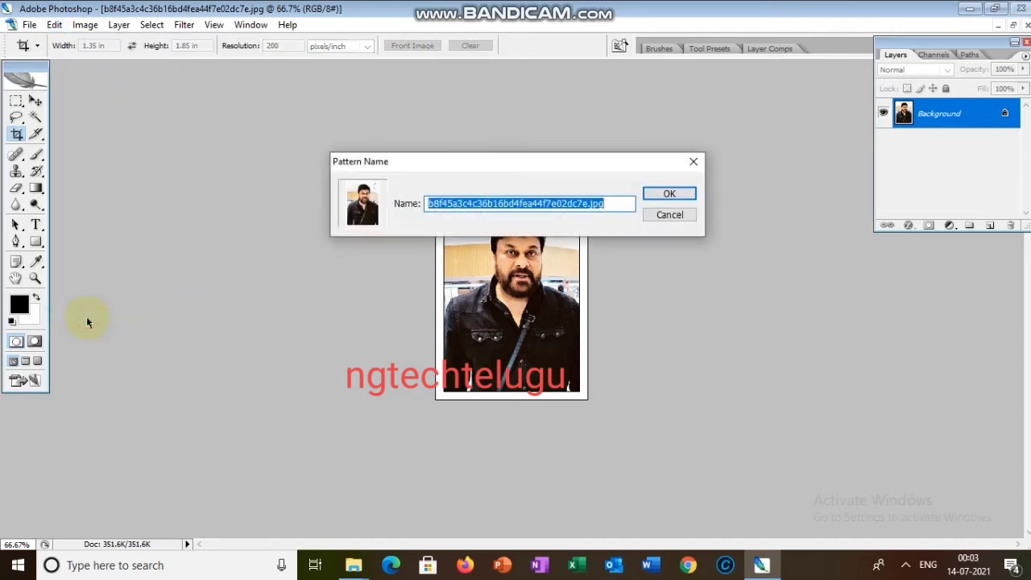
left_click(681, 193)
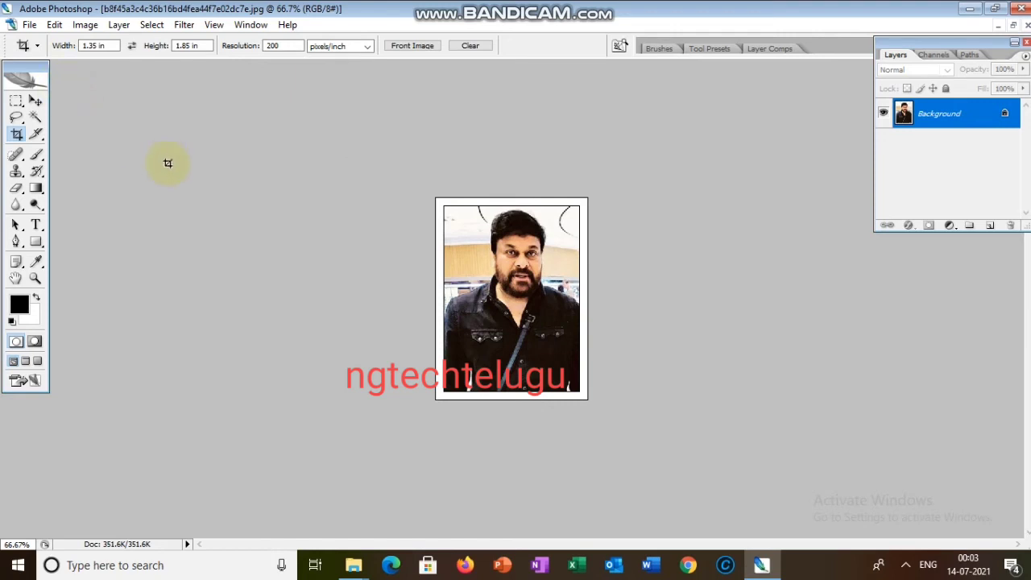
Create a new RGB document named chiru, 6 × 4 inches at 200 pixels/inch with a white background
key("ctrl+n")
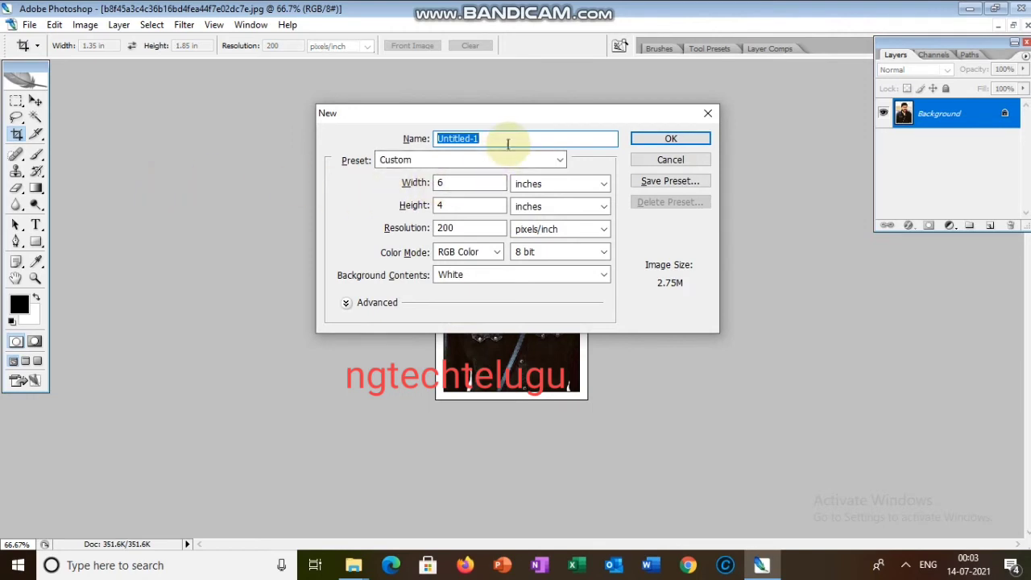
key("BackSpace")
type("chiru")
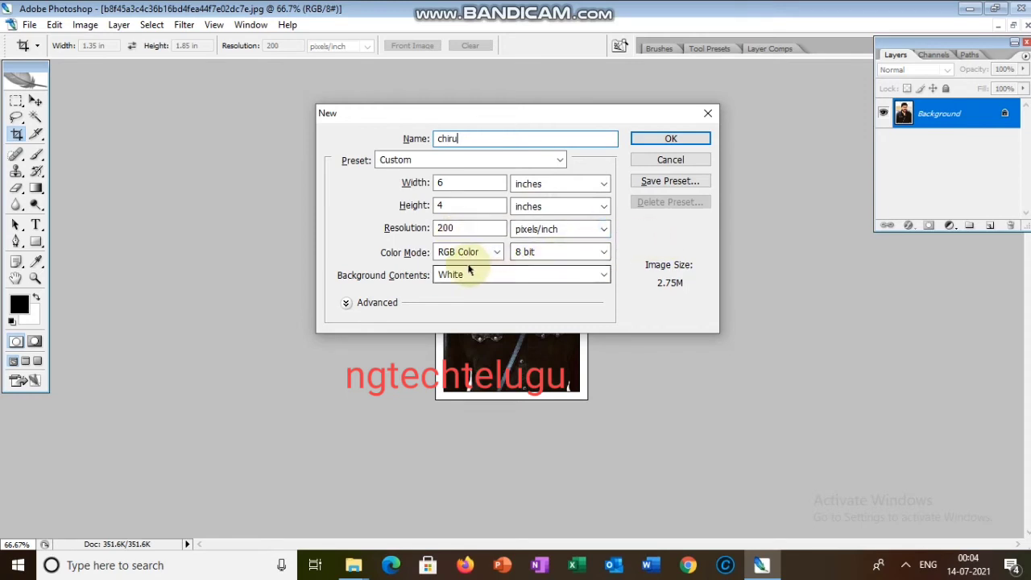
left_click(644, 139)
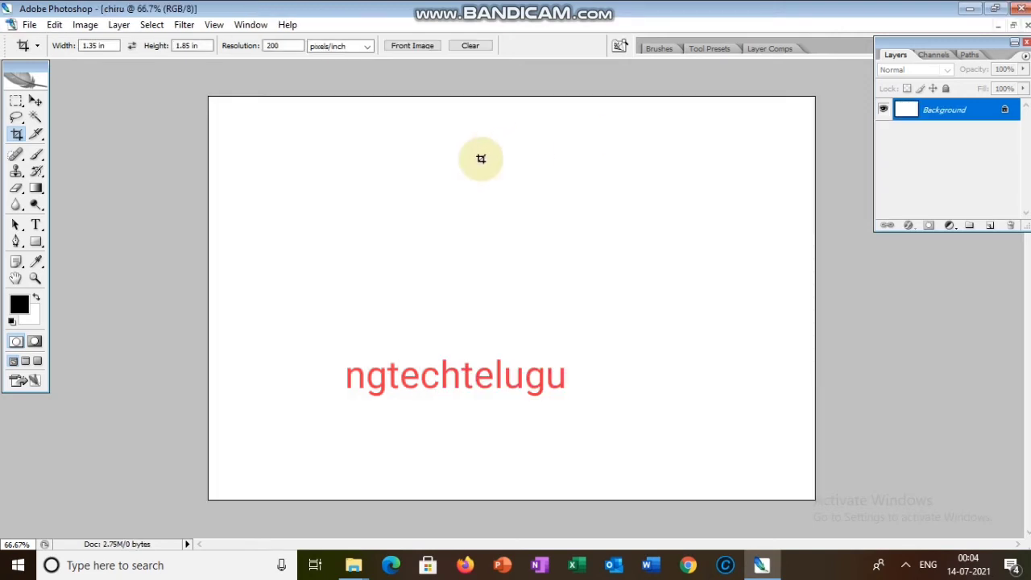
Fill the blank document with the last portrait in the custom pattern list, using Normal mode at 100% opacity
left_click(54, 24)
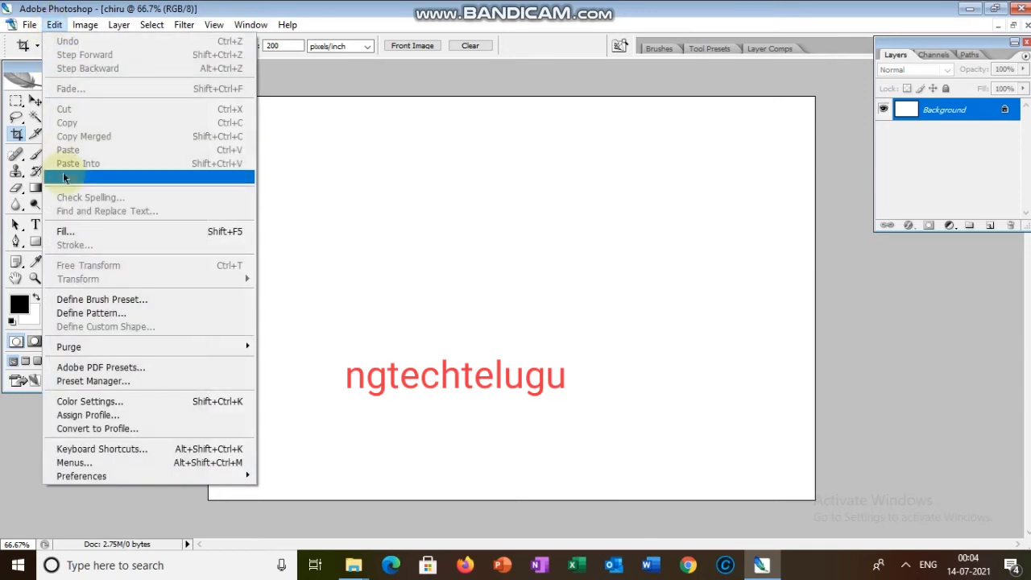
left_click(67, 233)
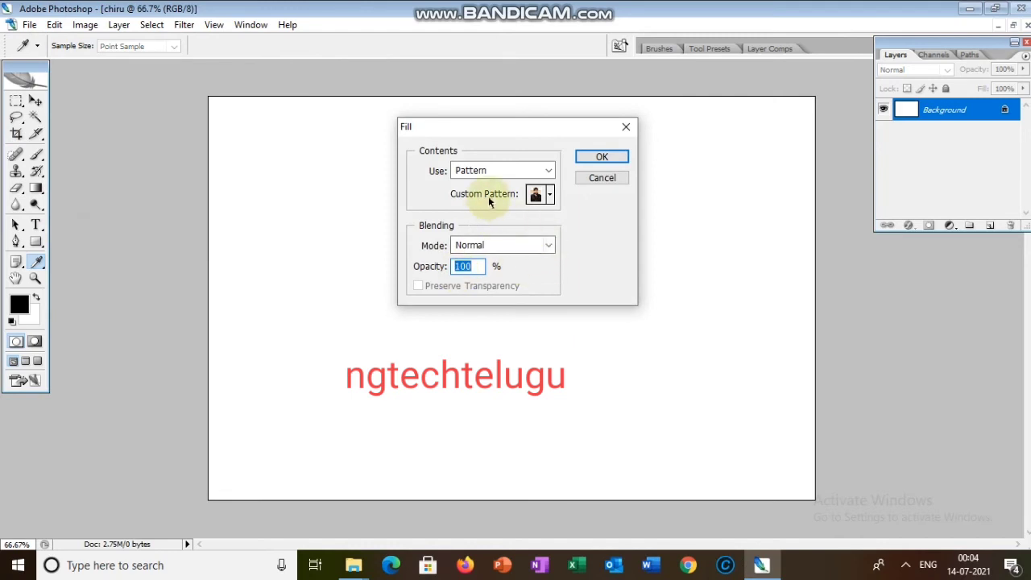
left_click(549, 171)
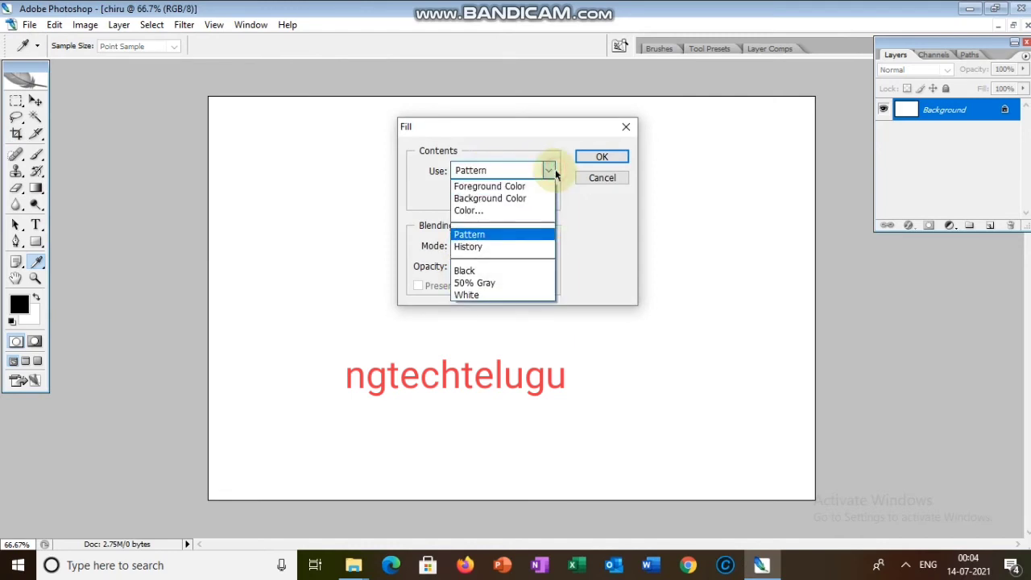
left_click(473, 241)
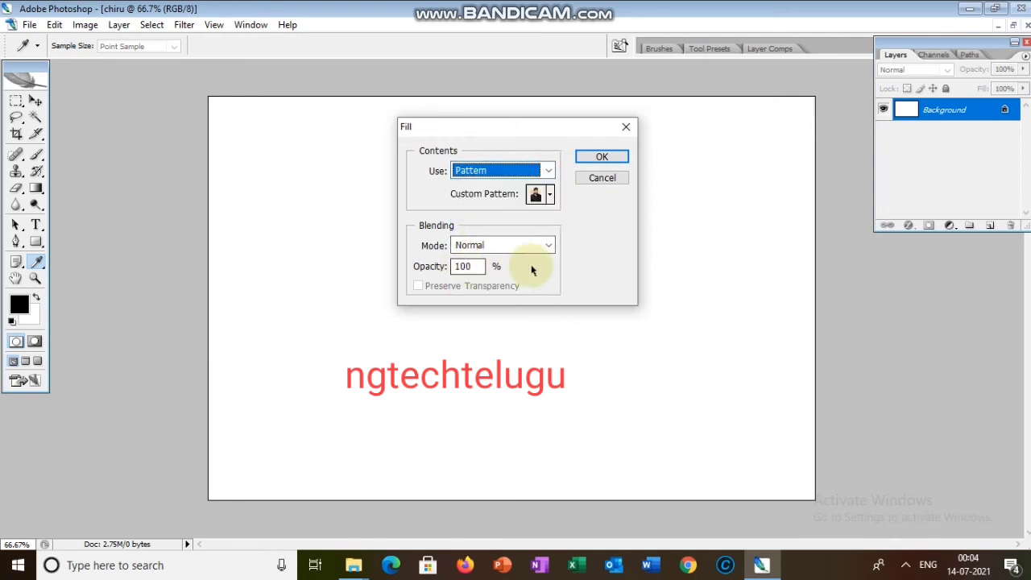
left_click(550, 194)
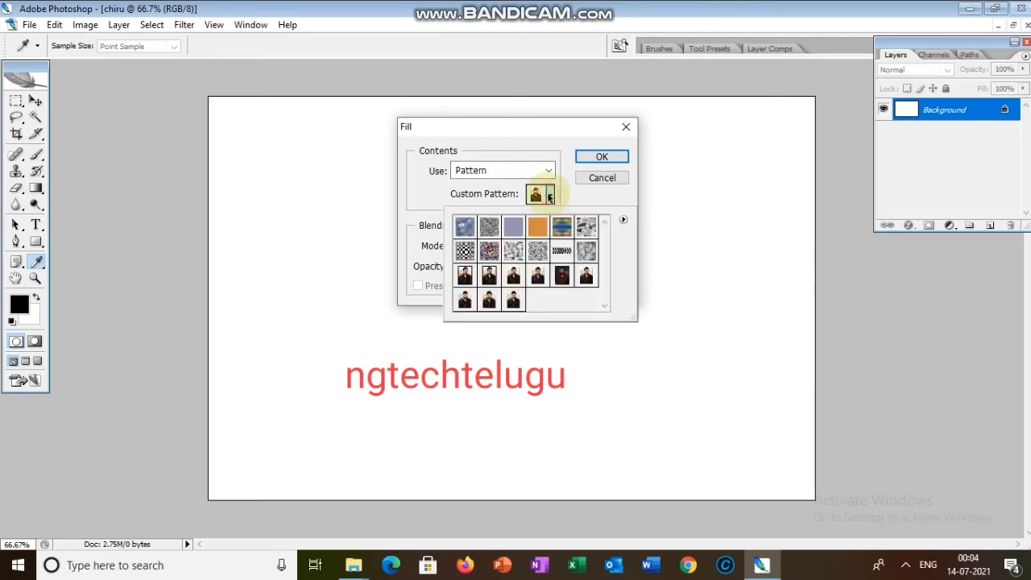
left_click(514, 303)
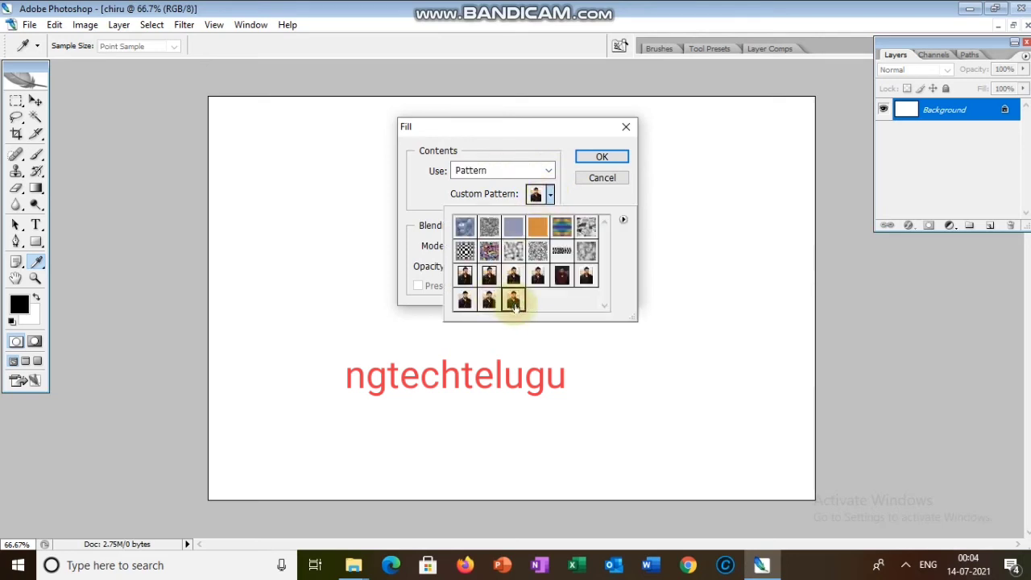
left_click(602, 156)
left_click(601, 157)
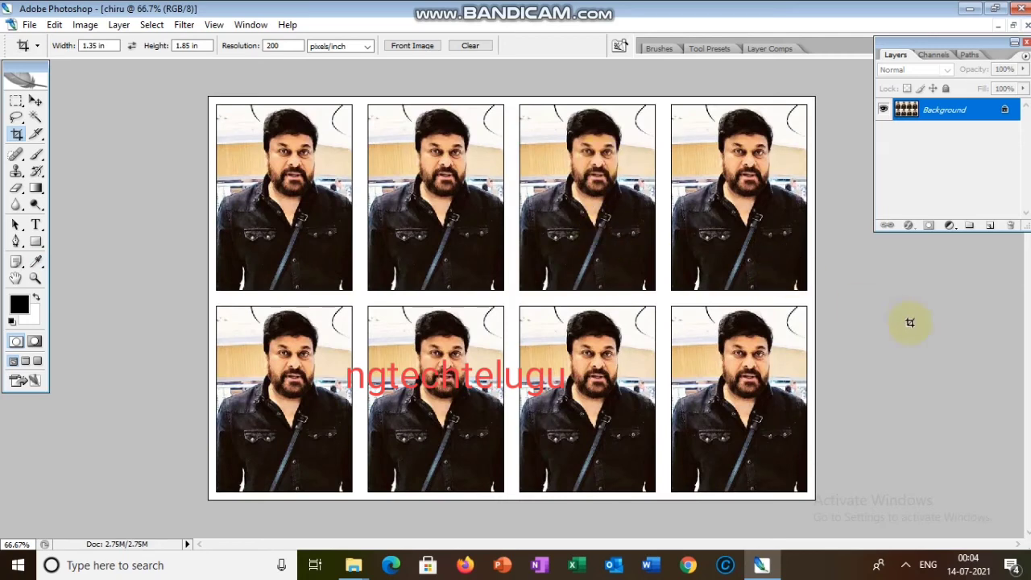
Apply a Color Balance adjustment to the photo sheet, shifting the midtones' yellow–blue level to +14
key("ctrl+b")
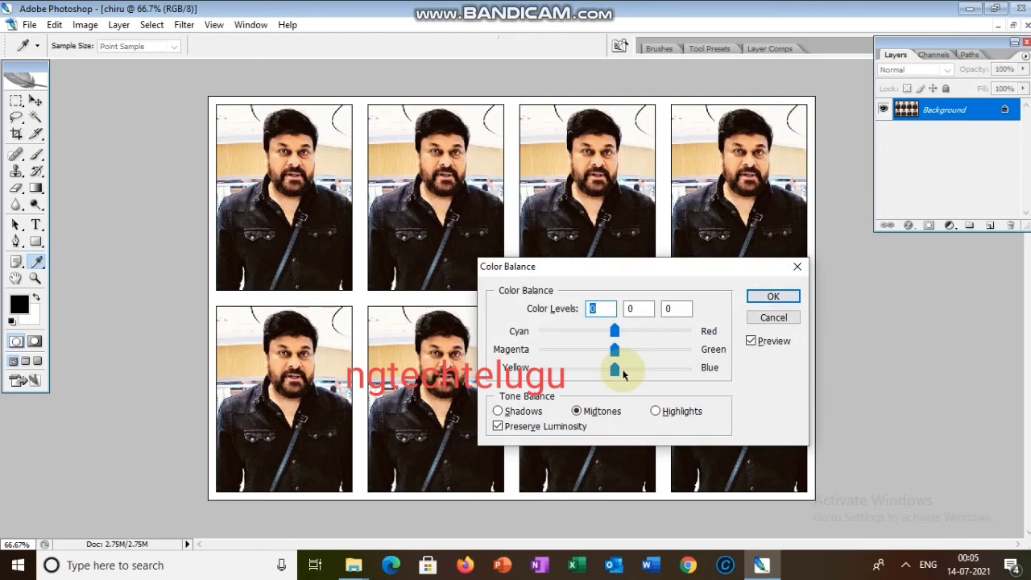
left_click_drag(623, 373, 626, 370)
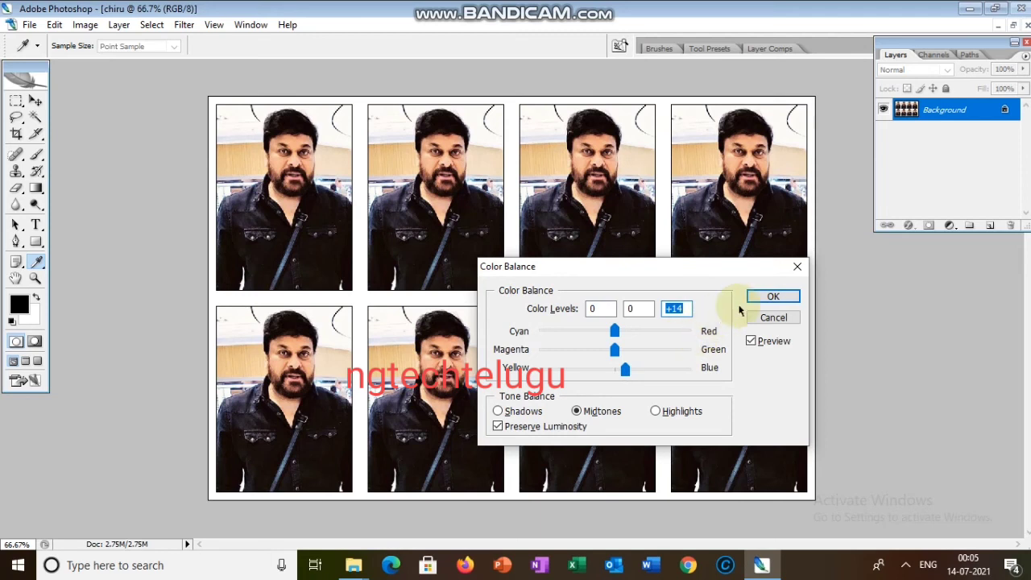
left_click(766, 304)
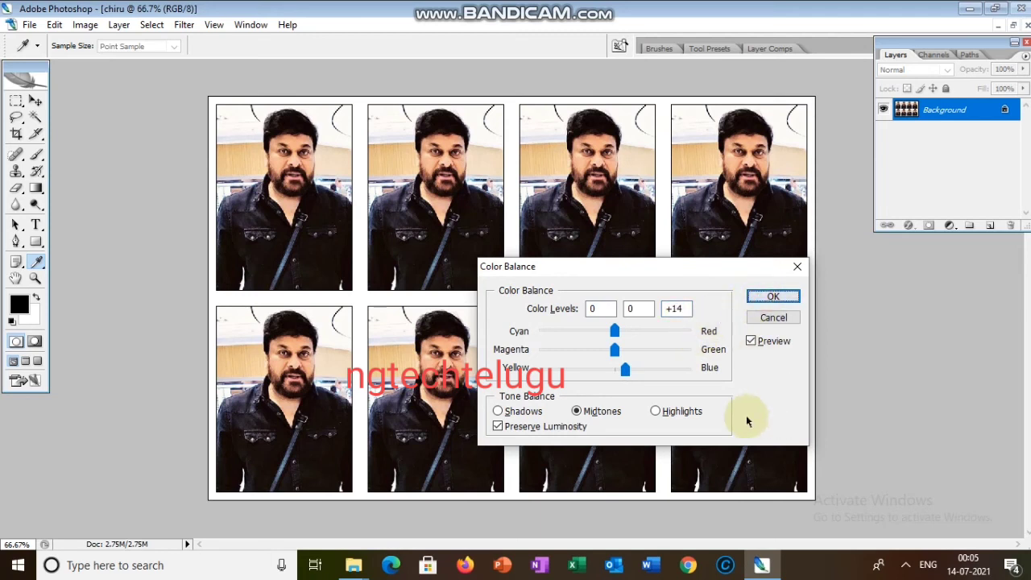
left_click(759, 294)
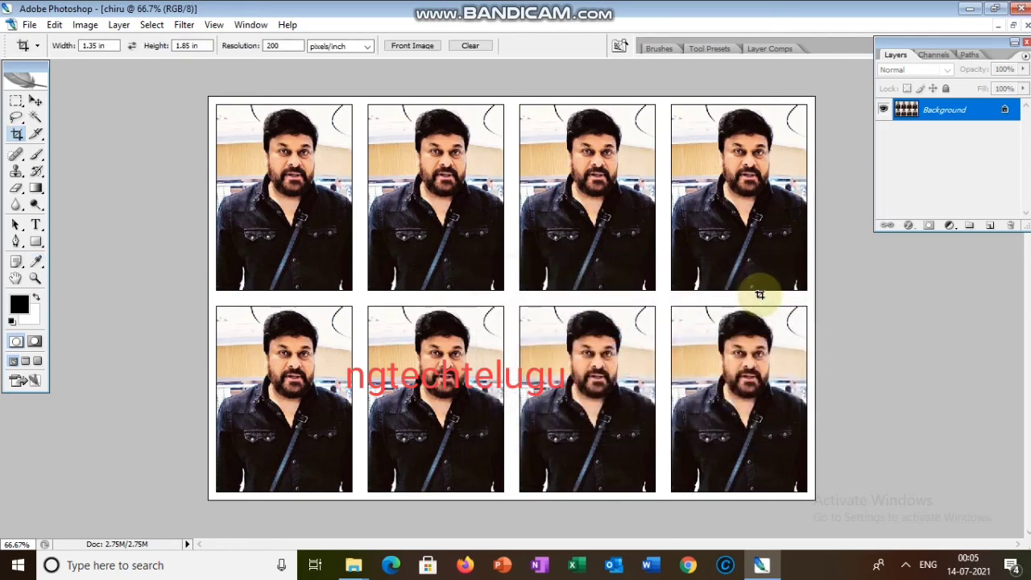